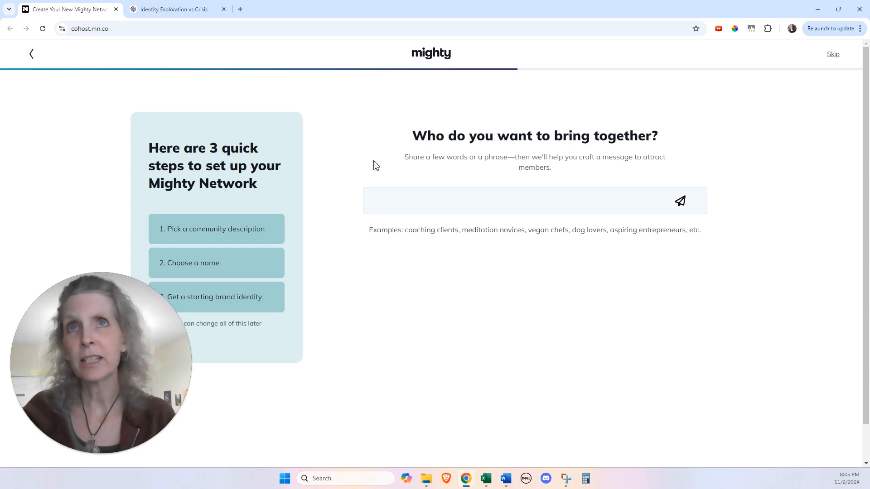
Copy the "Who do you want to bring together?" question with its hint and examples into the People Magic GPT chat message.
left_click_drag(410, 134, 709, 236)
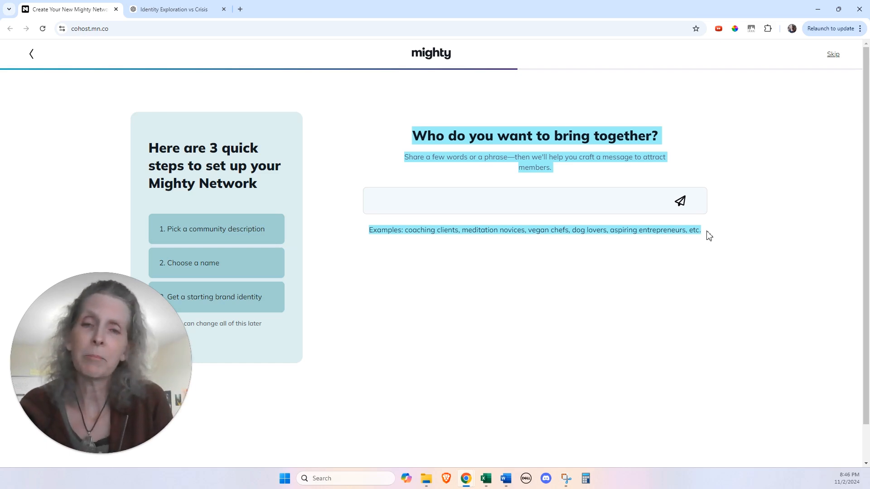
left_click_drag(411, 136, 693, 239)
key("super+c")
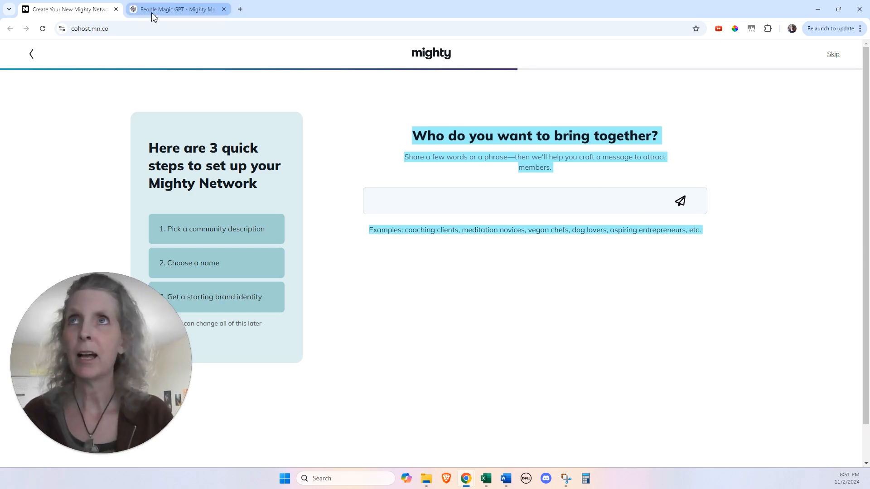
left_click(152, 13)
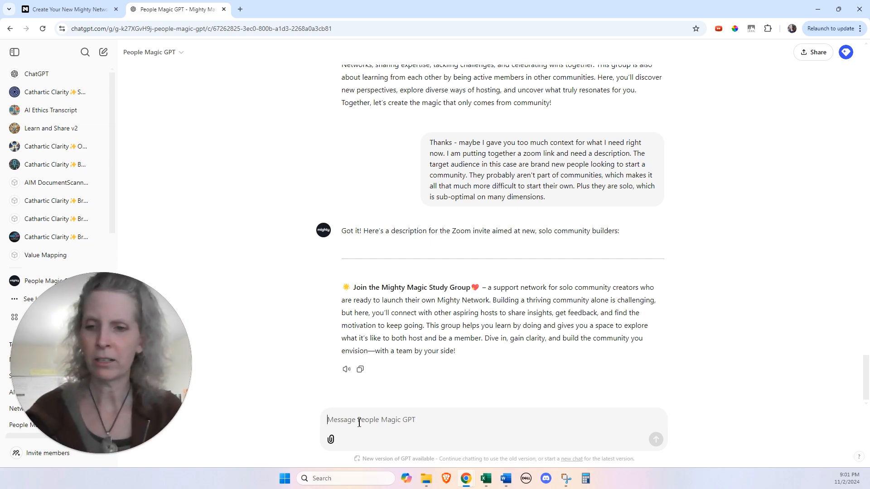
right_click(358, 422)
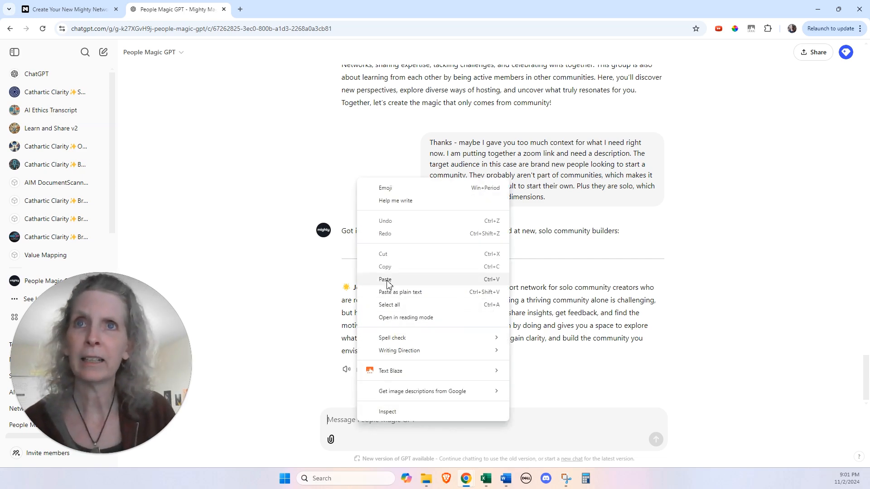
left_click(385, 280)
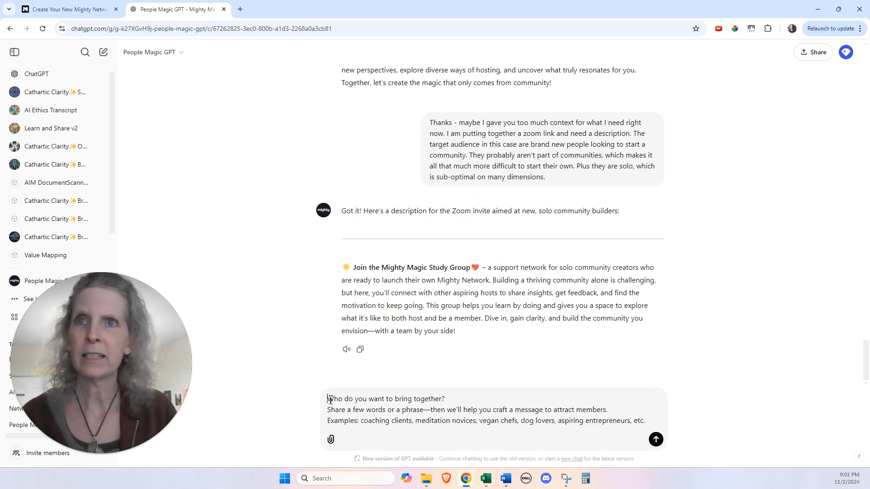
Add "I have to answer this question. Please help." above the pasted question and send the message.
key("shift+Return")
key("shift+Return")
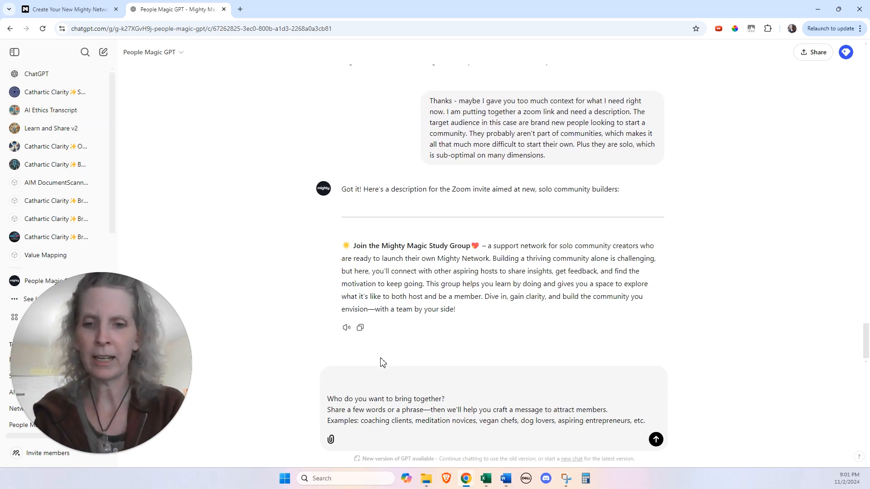
type("I have to fil")
key("BackSpace")
key("BackSpace")
key("BackSpace")
type("answer this question. Please help.")
key("Return")
Try the GPT's suggested phrase about aspiring community hosts as the answer to who the Mighty Network brings together.
mouse_move(383, 316)
left_mouse_down()
mouse_move(647, 317)
mouse_move(367, 330)
mouse_move(466, 329)
left_mouse_up()
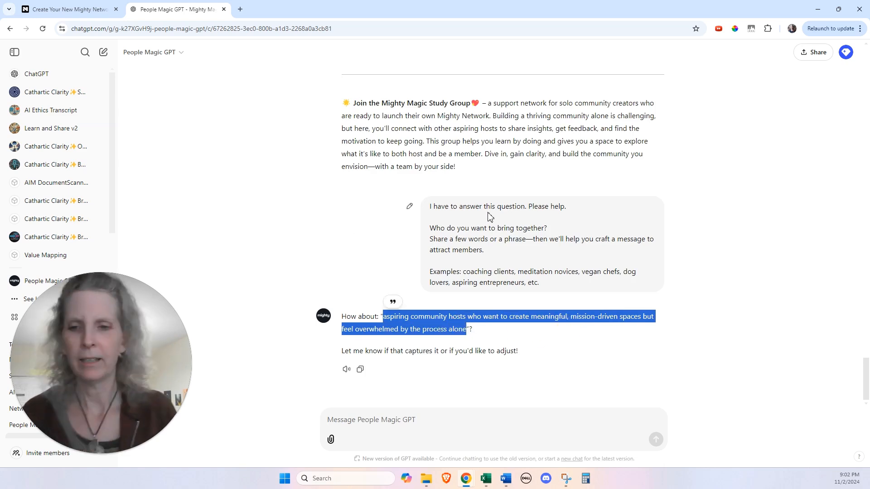
left_click(80, 11)
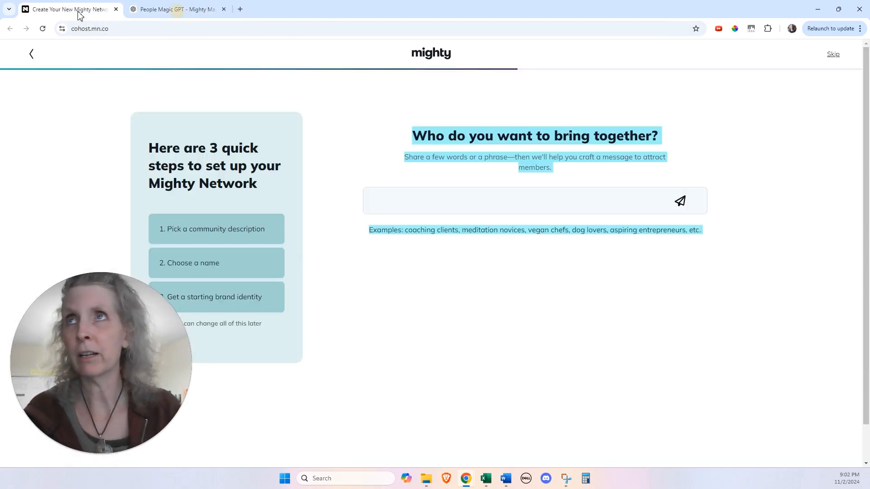
left_click(503, 204)
type("aspiring community hosts who want to create meaningful, miss")
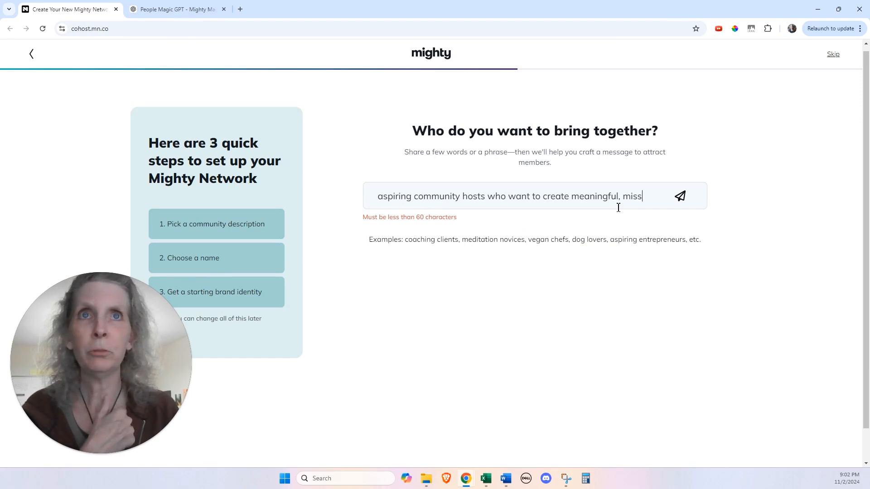
Ask People Magic GPT to cut the phrase to a 60 character limit, keeping only impactful words without needing correct grammar.
left_click(159, 12)
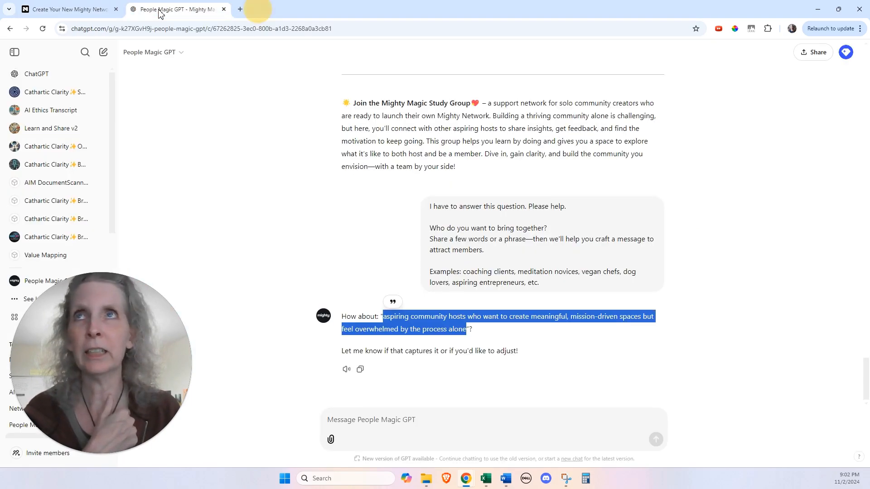
left_click(390, 420)
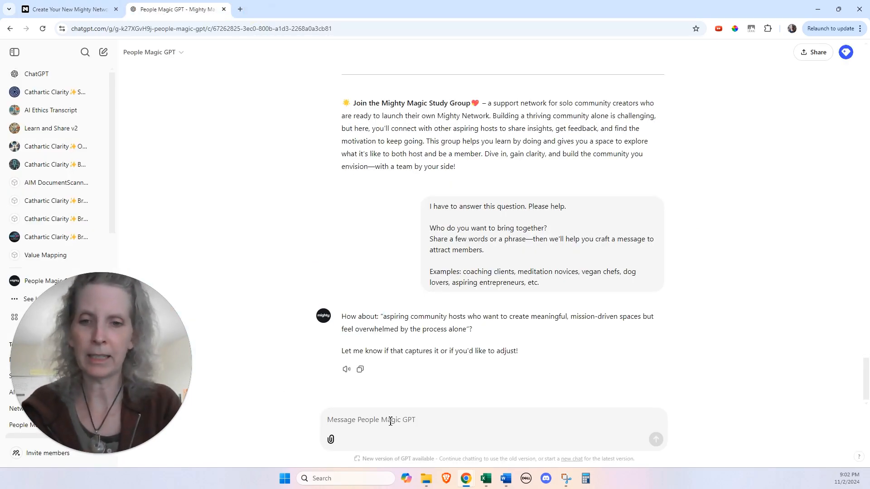
type("This is great! I have a 60 char")
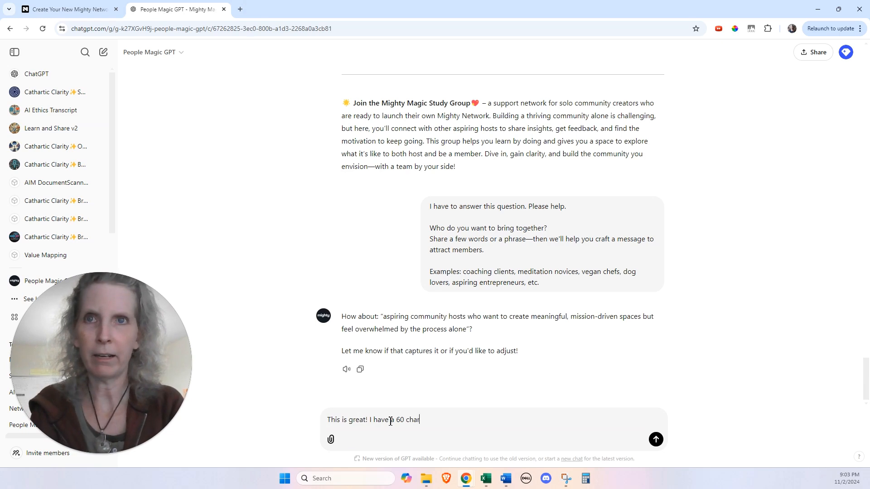
type("acter")
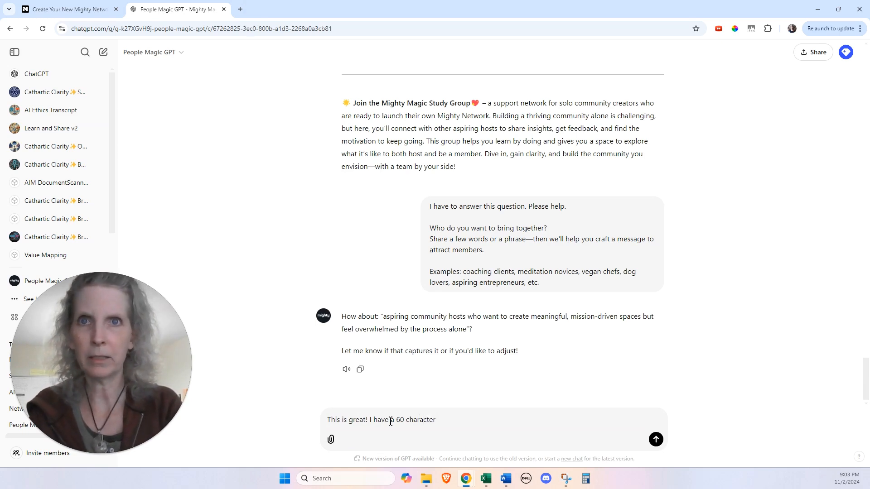
type(" limit. take out the ex")
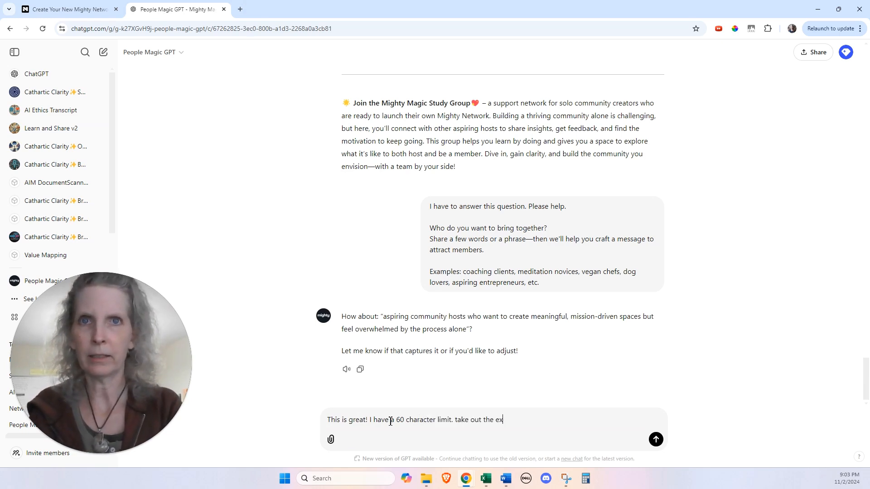
type("traneous w")
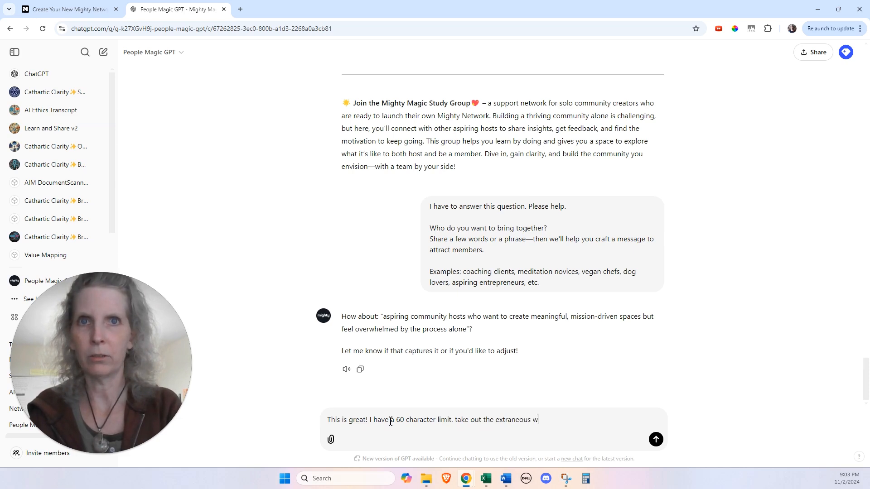
type("ords and ")
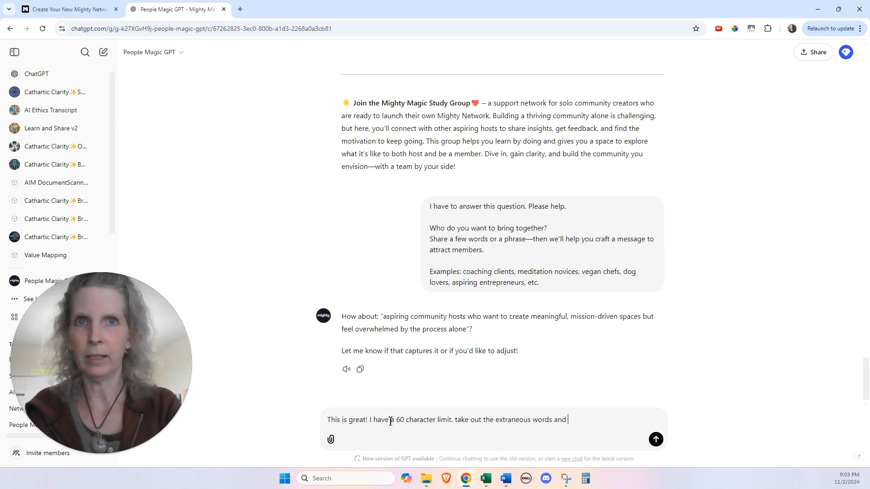
type("leave the ")
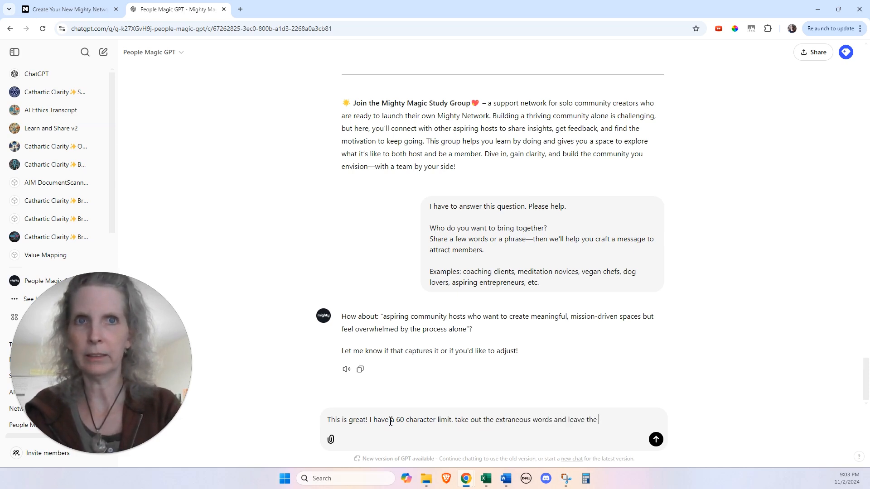
type("impactful")
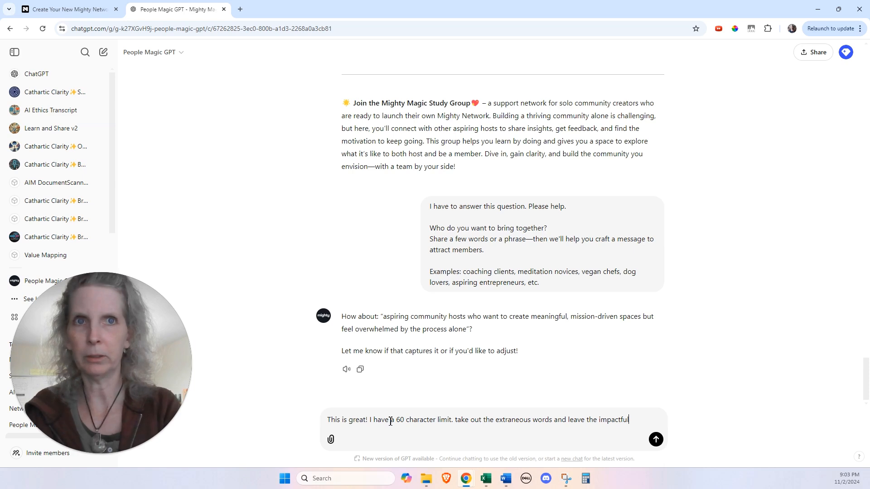
type(" ones. it")
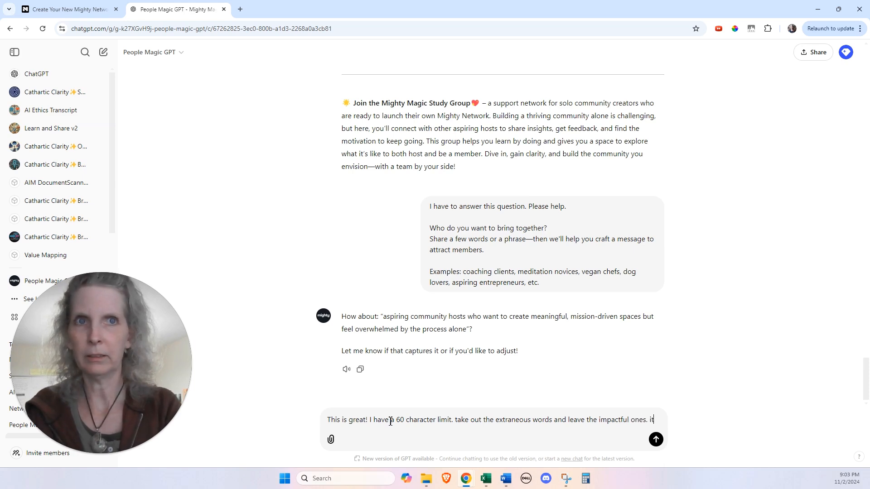
type(" doesn't have")
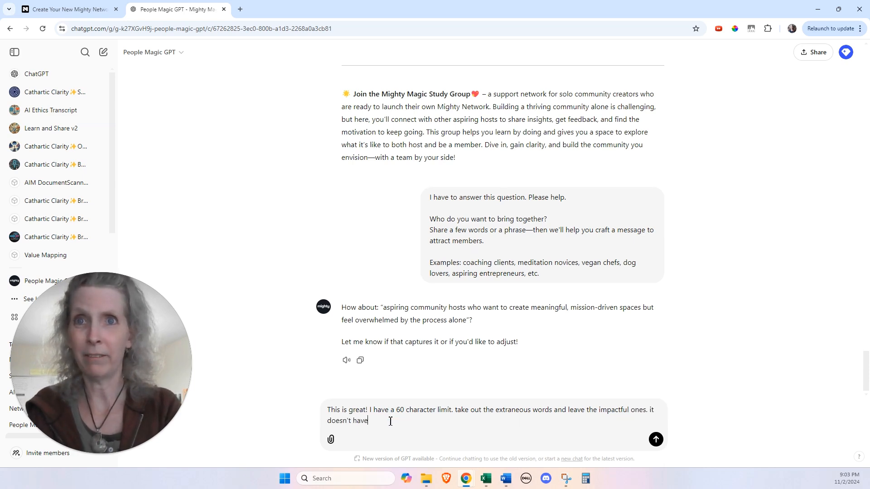
type(" to be grammatical")
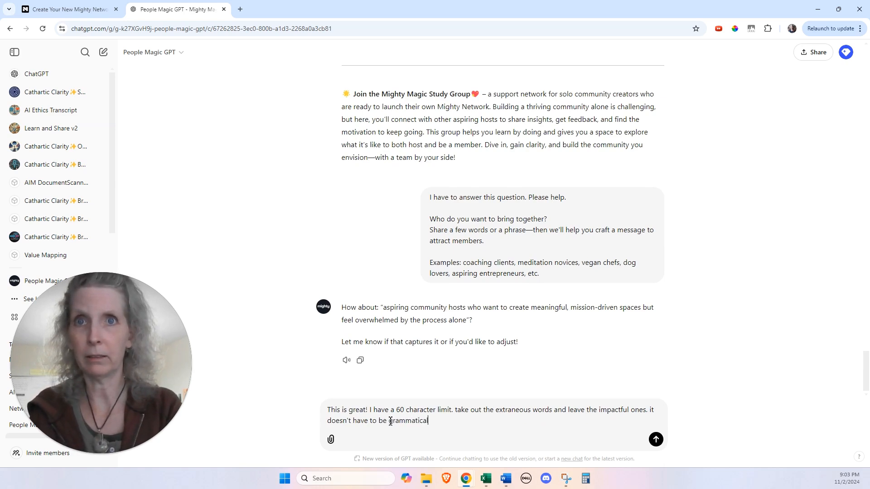
type("orrect for this question")
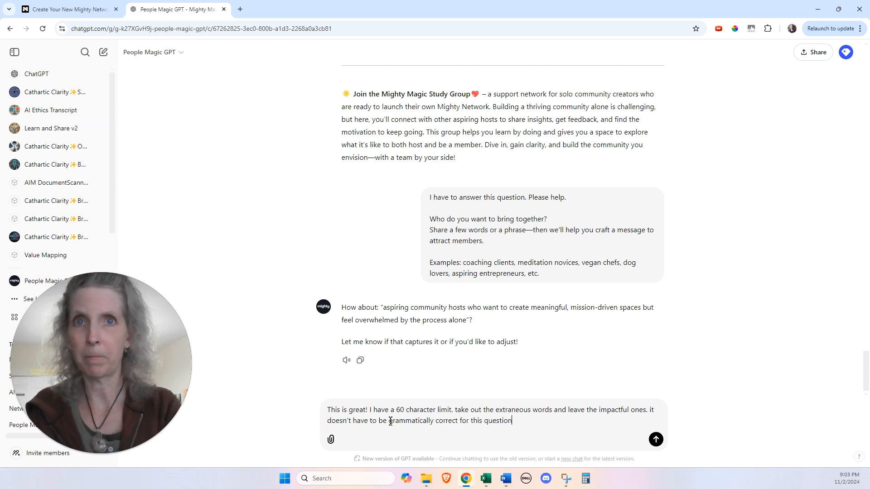
key("Return")
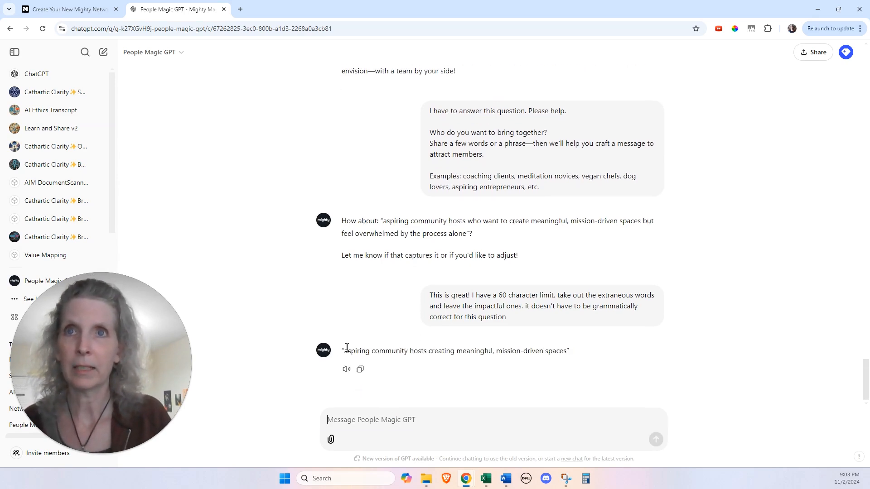
Replace the Mighty audience answer with "aspiring community hosts creating mission-driven communities" and generate community descriptions from it.
left_click_drag(346, 349, 567, 350)
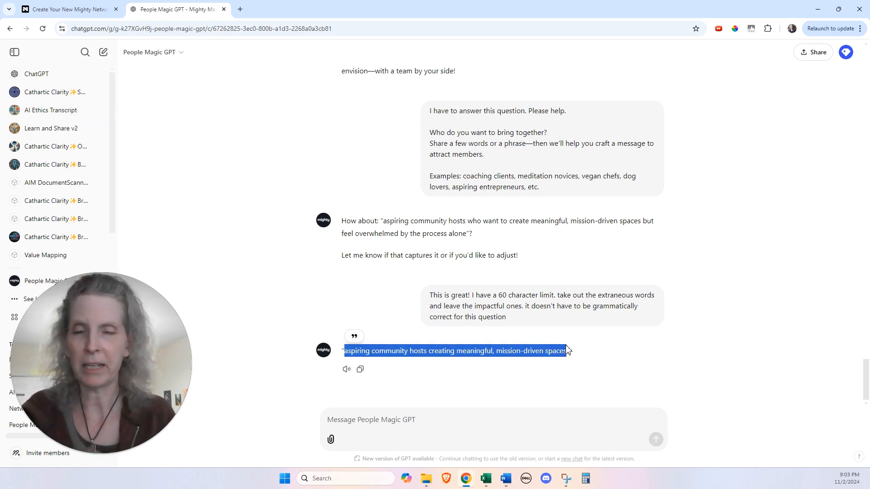
left_click(86, 10)
left_click_drag(663, 186, 169, 201)
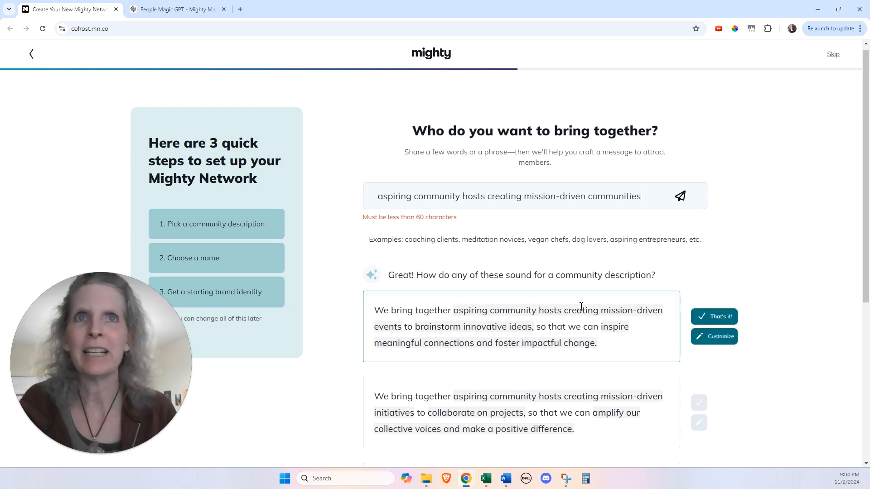
Compare the suggested community descriptions and choose the one about spaces to exchange experiences and insights.
scroll(557, 274, "down", 4)
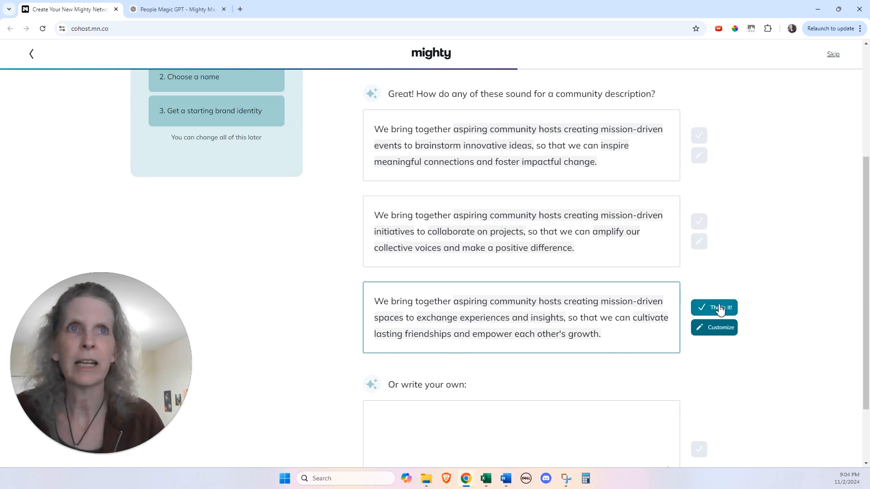
scroll(720, 309, "up", 4)
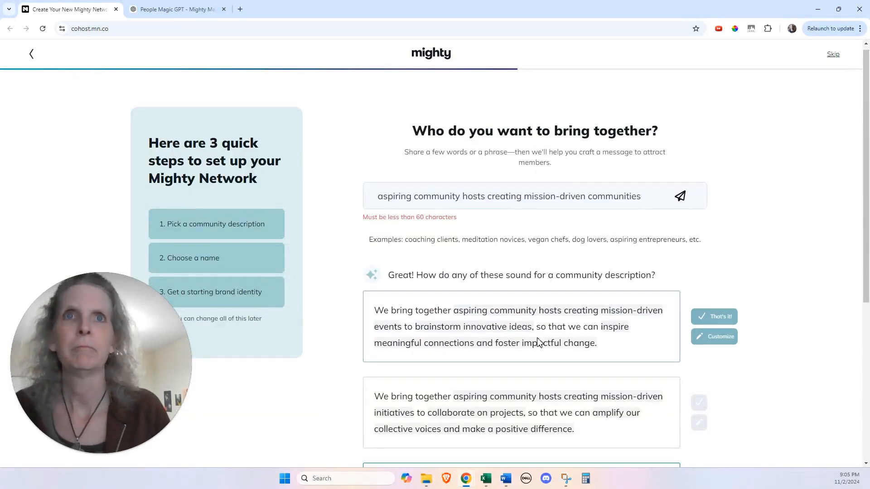
scroll(540, 321, "down", 6)
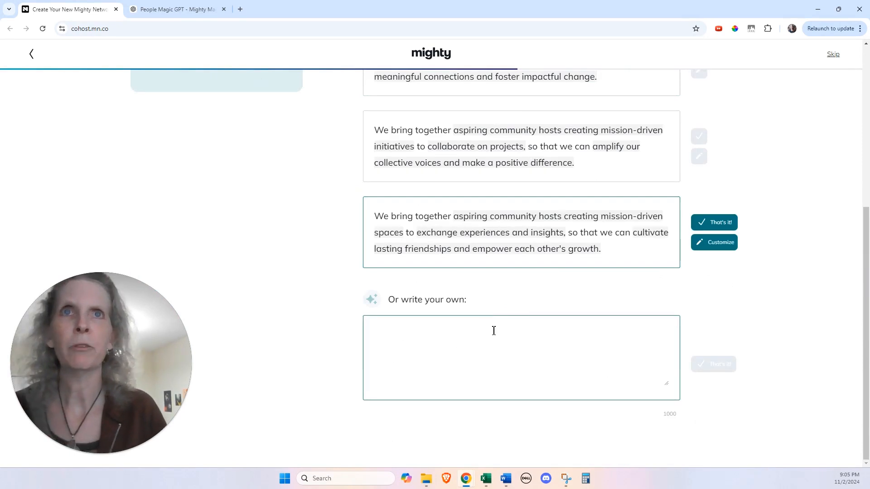
left_click(574, 234)
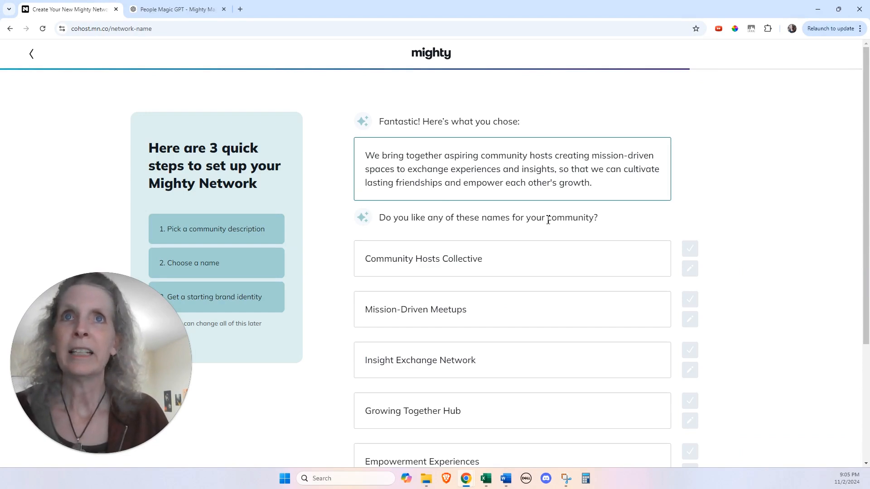
Create the custom community name "Mighty Magic Study Group" followed by a sparkling heart emoji, and confirm it.
scroll(548, 219, "down", 3)
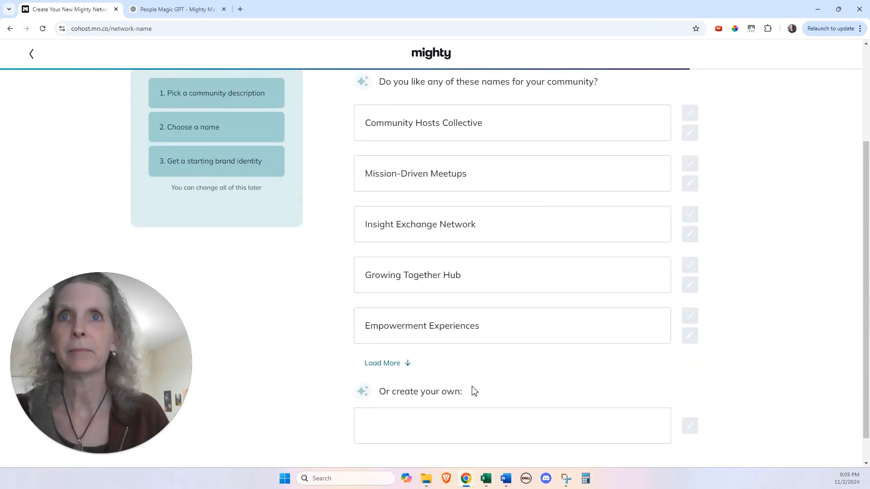
left_click(447, 425)
type("M")
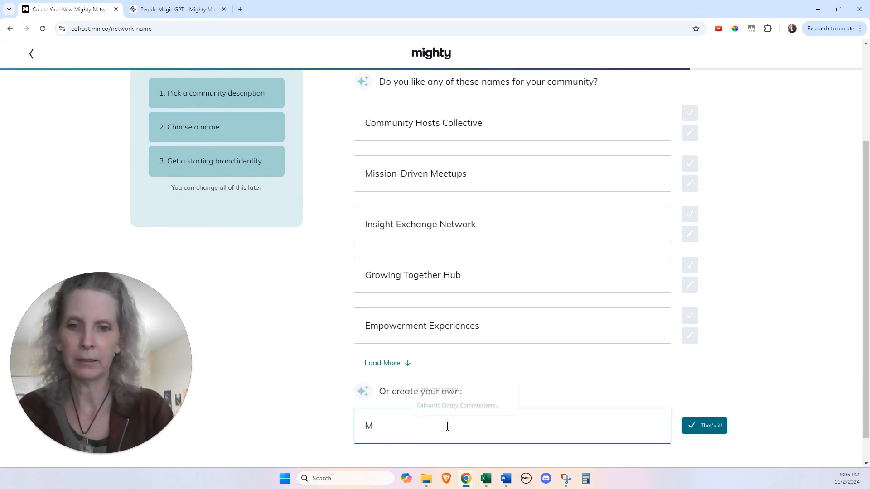
type("ighty Magic Study Group")
key("super+period")
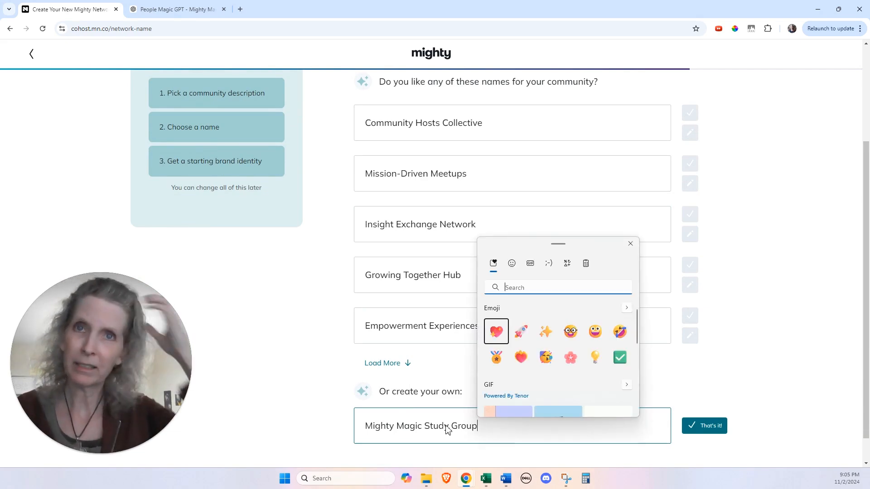
key("Return")
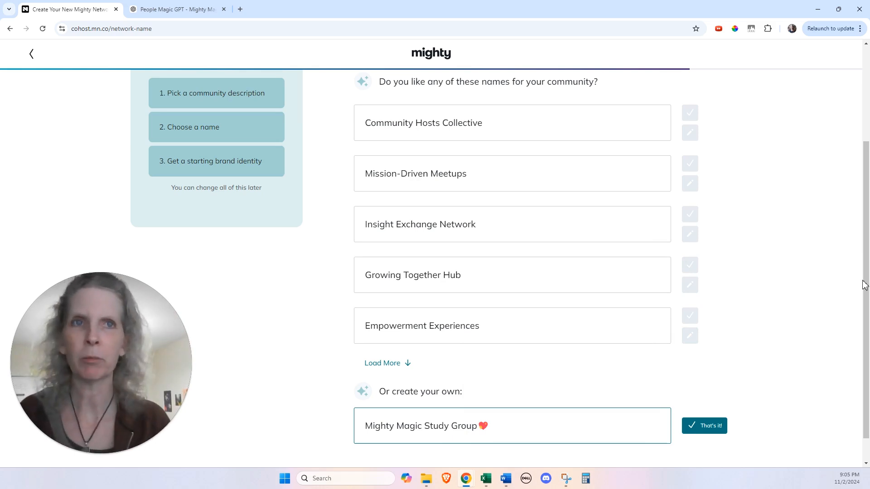
left_click(702, 424)
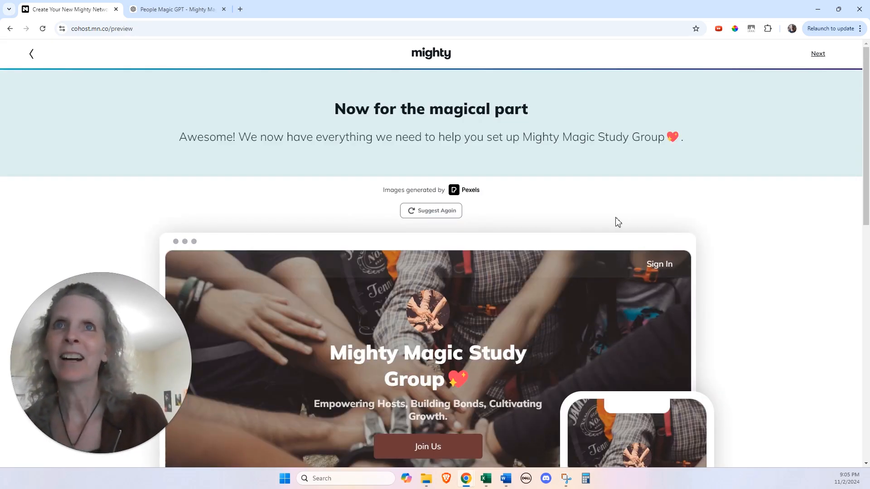
Review the generated landing page and invitation previews, and request a new image suggestion for the network.
scroll(544, 225, "down", 3)
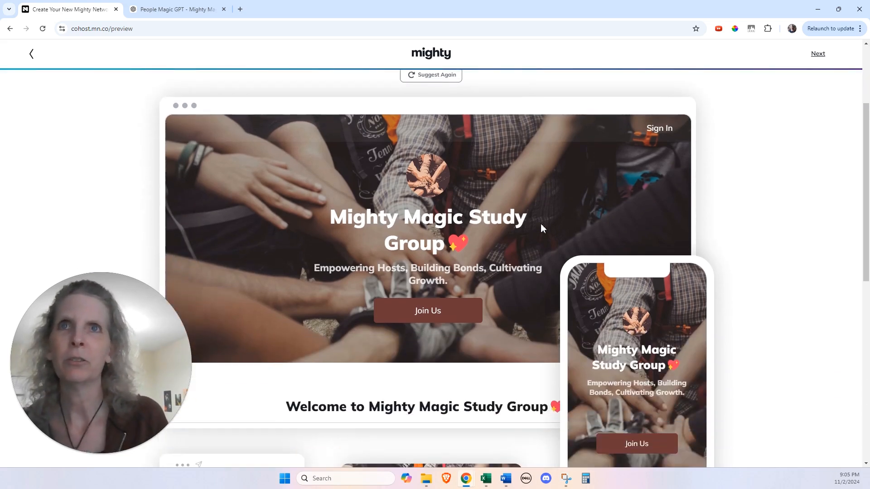
scroll(541, 226, "down", 3)
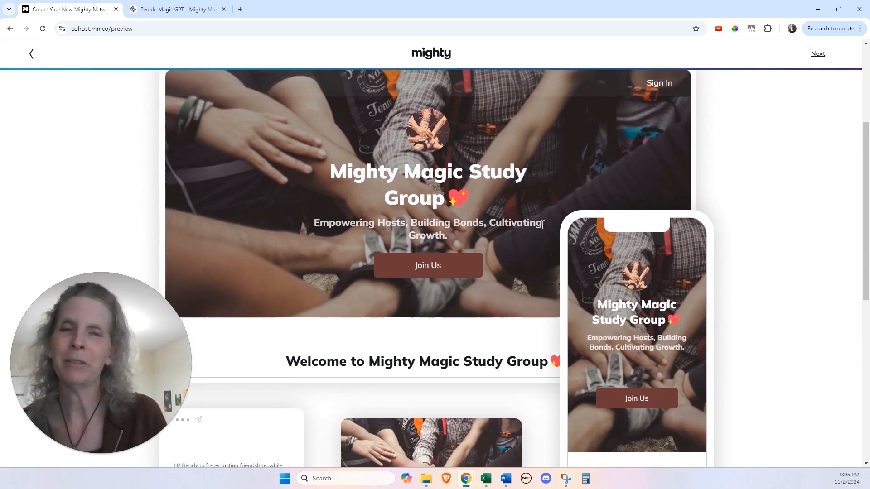
scroll(541, 224, "down", 6)
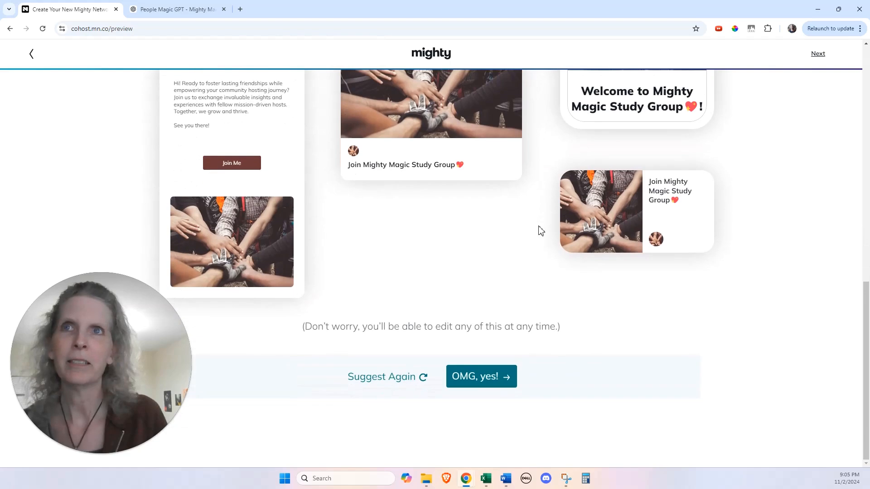
scroll(539, 226, "up", 10)
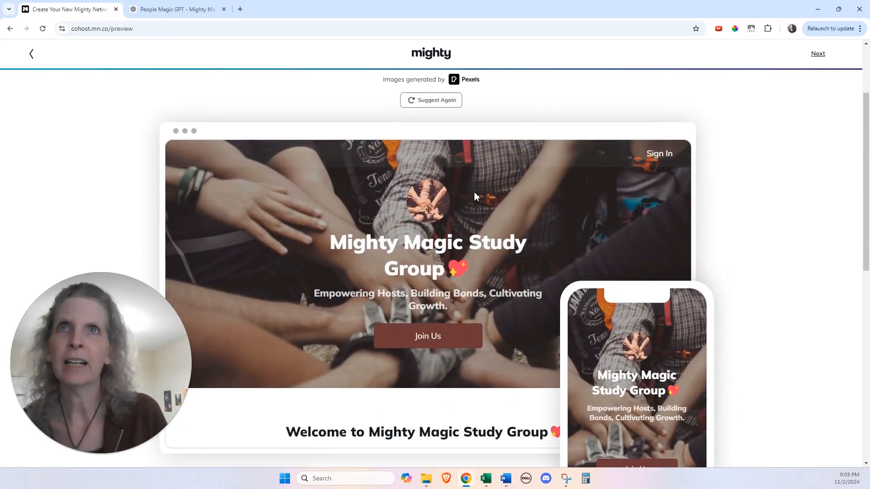
scroll(474, 195, "up", 3)
left_click(422, 213)
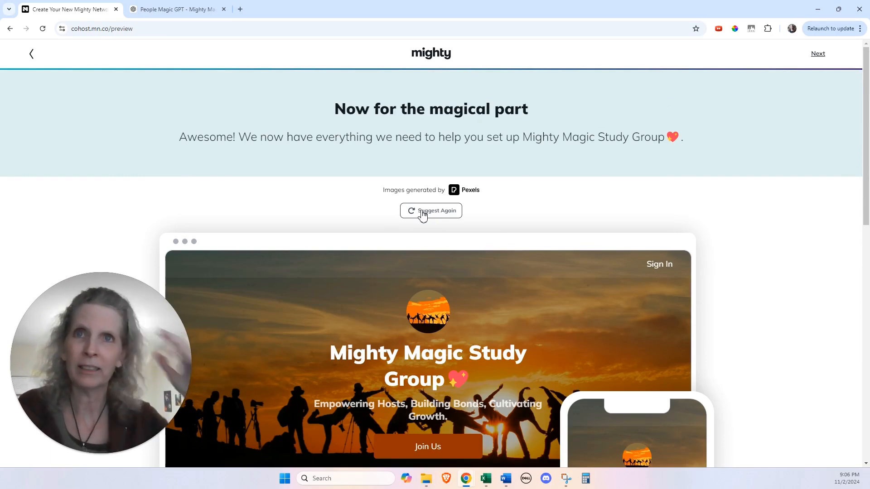
Check the sunset silhouette design across the previews, accept it to create the network, and allow all cookies.
scroll(543, 252, "down", 5)
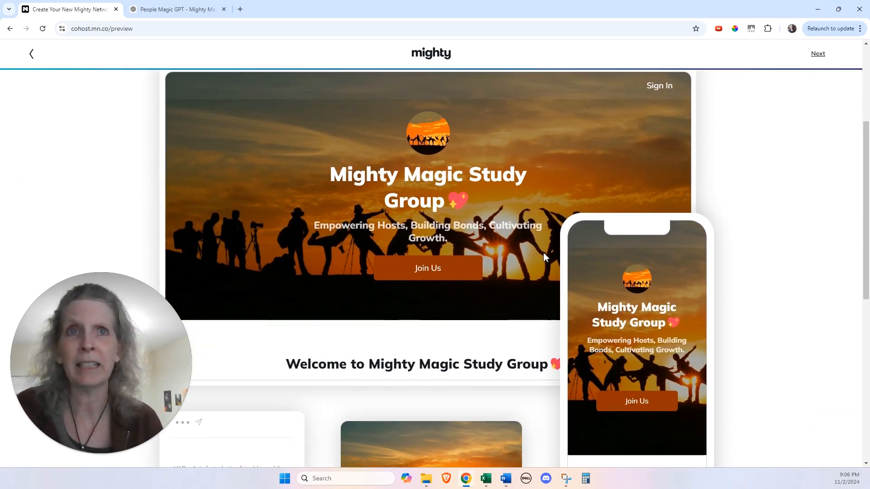
scroll(544, 257, "down", 6)
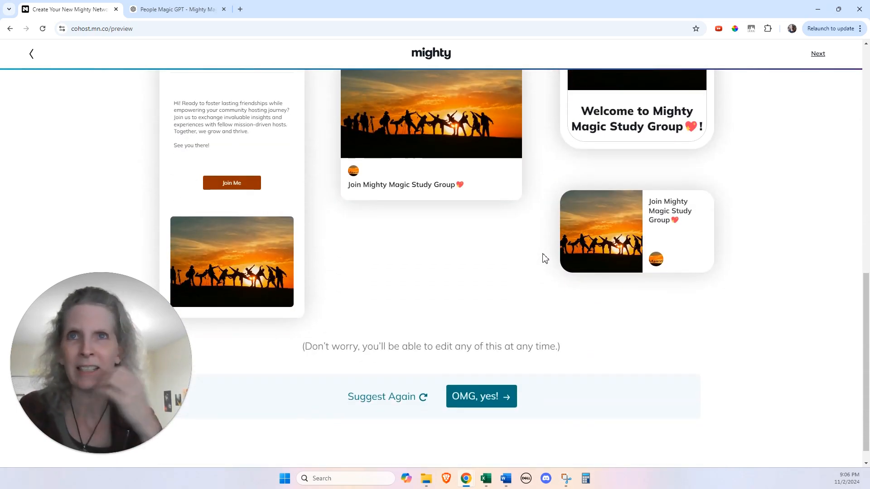
scroll(545, 256, "up", 10)
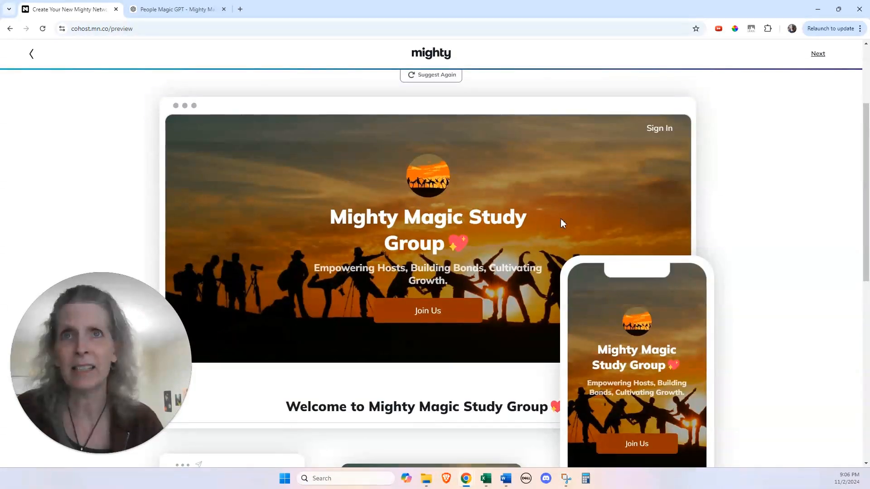
scroll(544, 246, "down", 10)
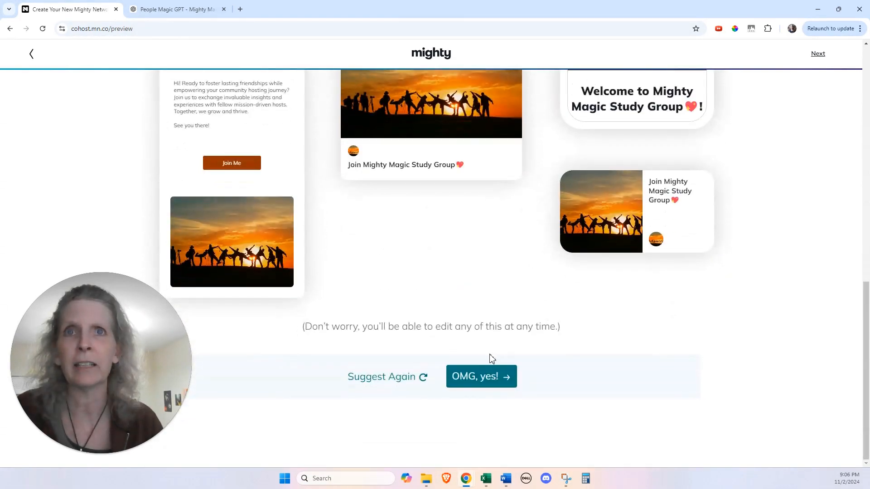
left_click(480, 384)
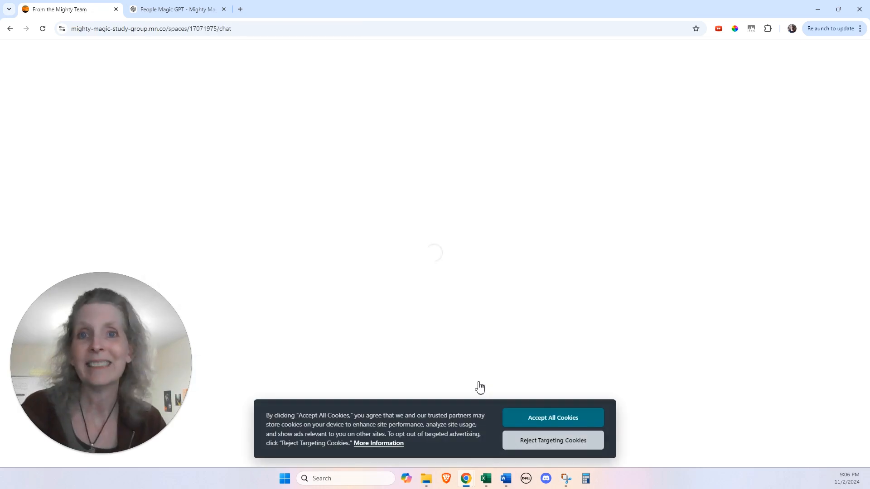
left_click(526, 417)
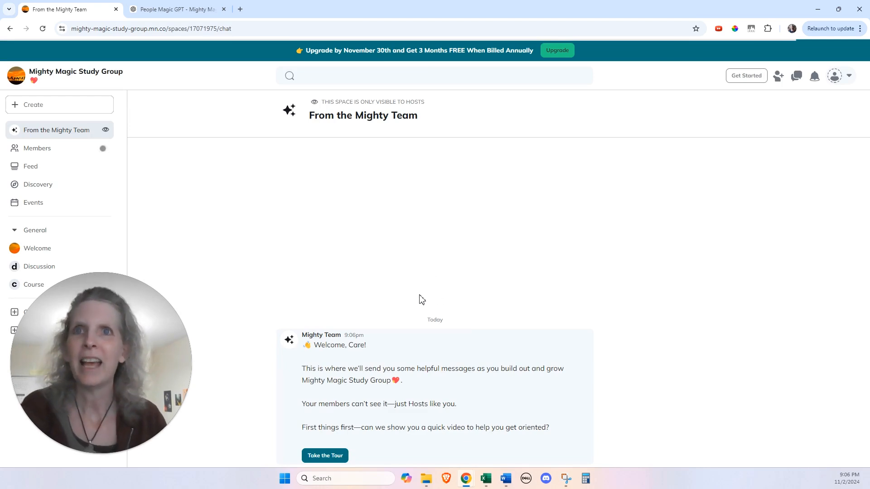
left_click_drag(155, 389, 833, 436)
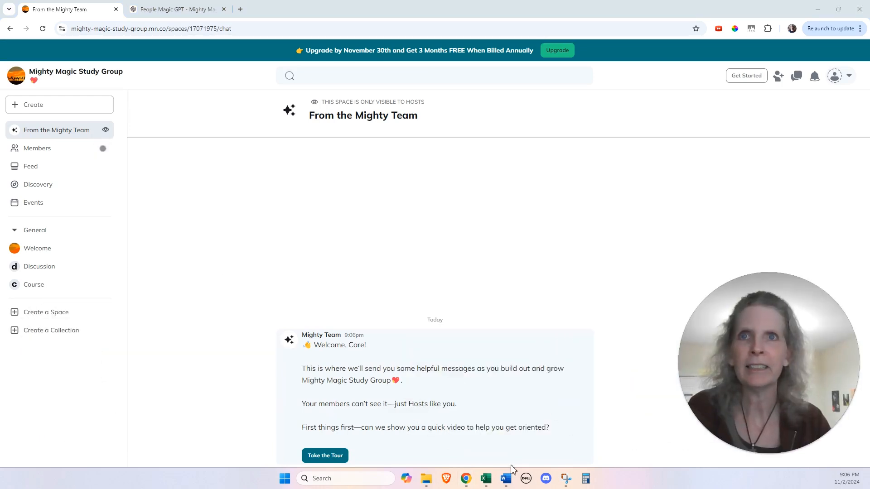